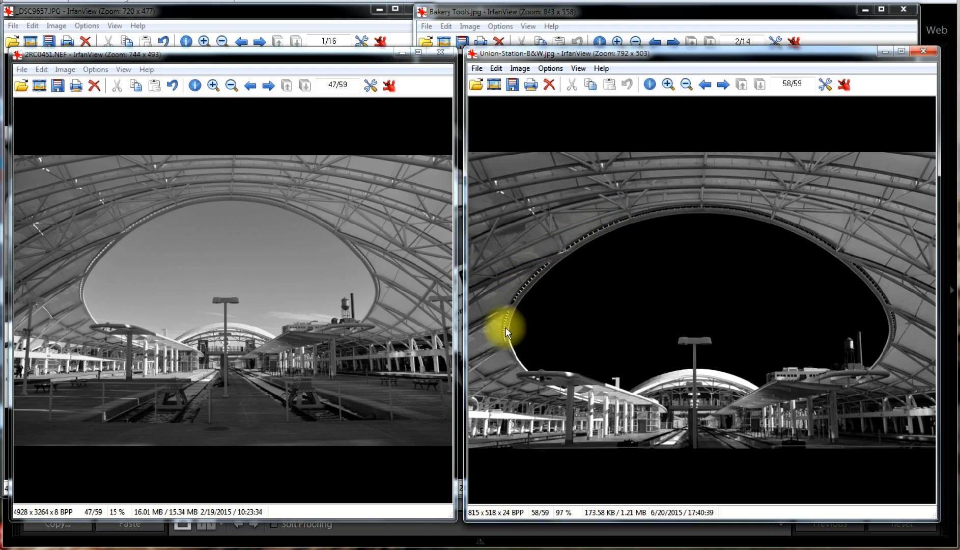
- Close the four image viewer windows showing the train station and bakery tools photos, leaving the street photo in Lightroom
click(441, 52)
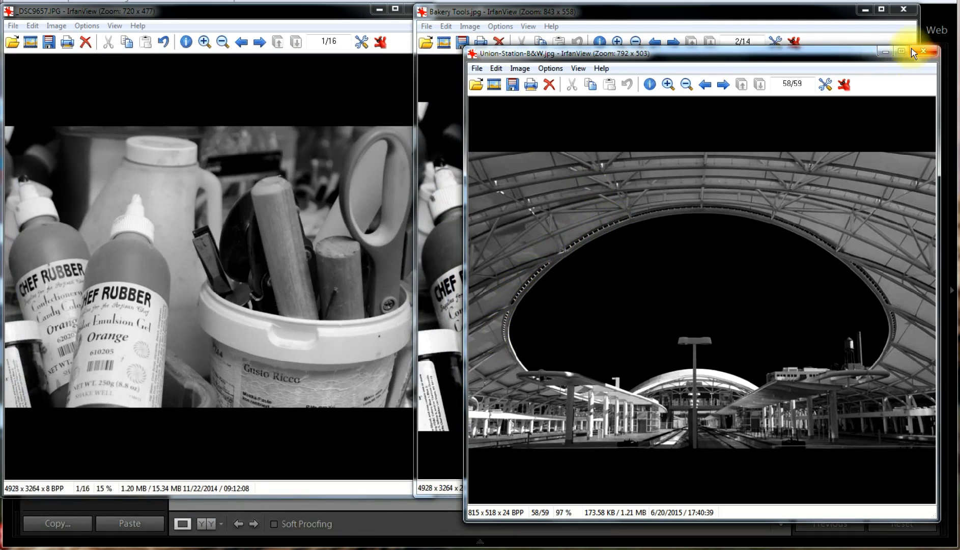
click(925, 52)
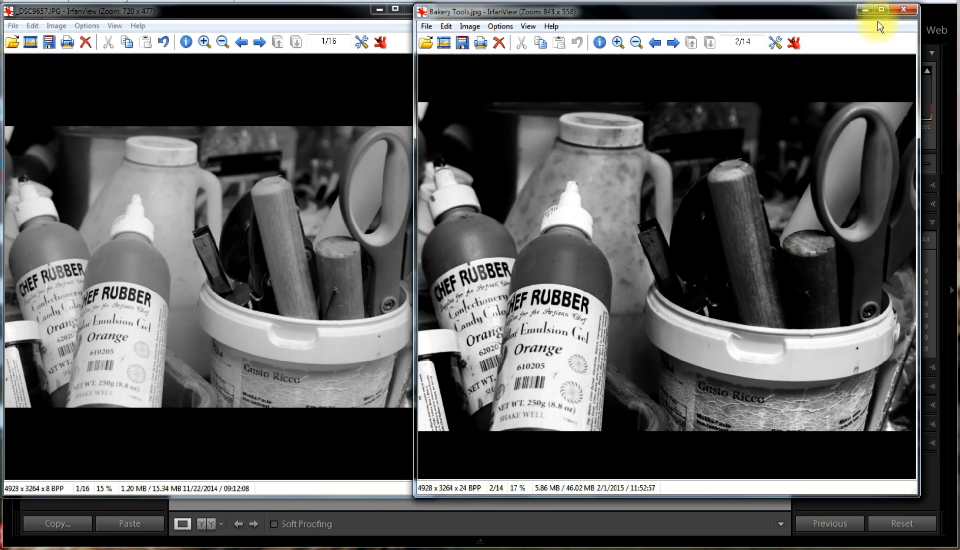
click(900, 12)
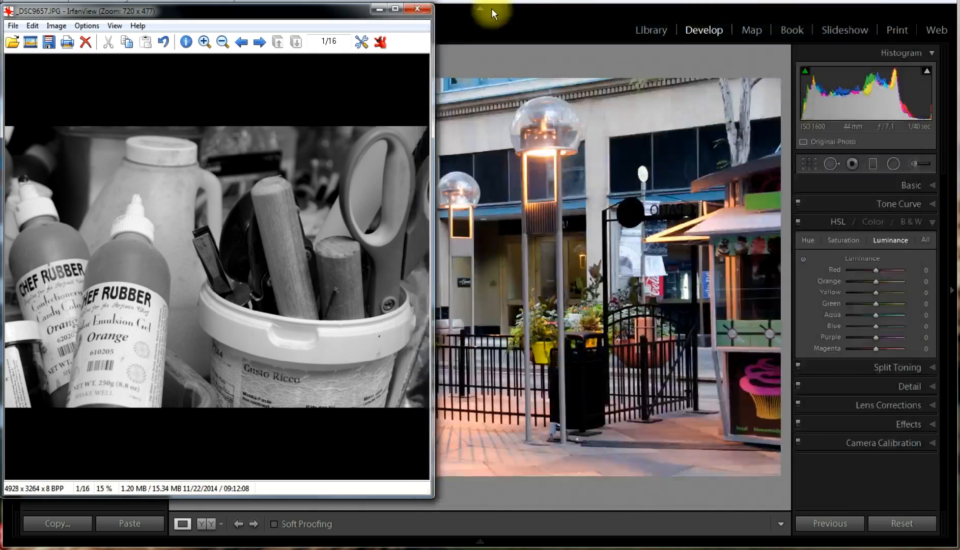
click(424, 11)
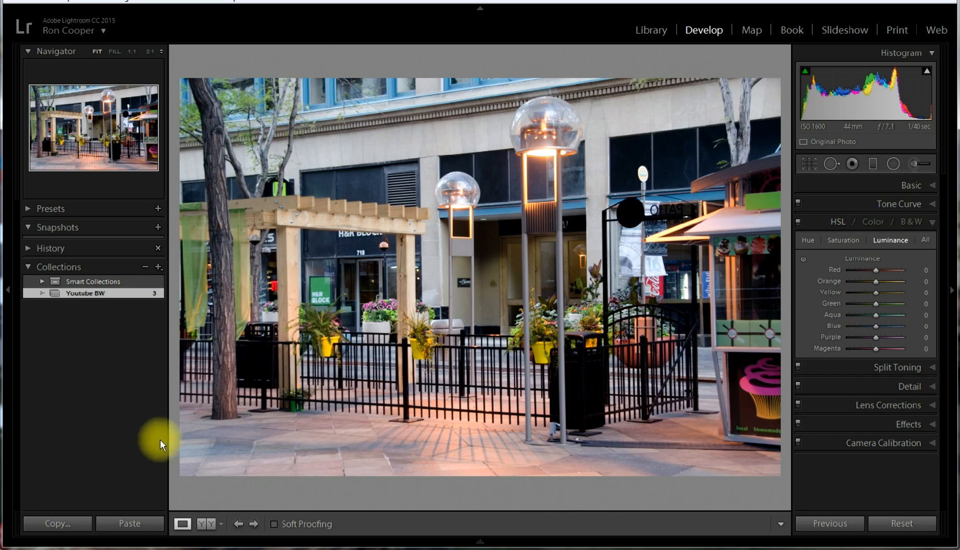
- Examine the Hue, Saturation and Luminance colour sliders of the HSL adjustments for the street photo
click(806, 240)
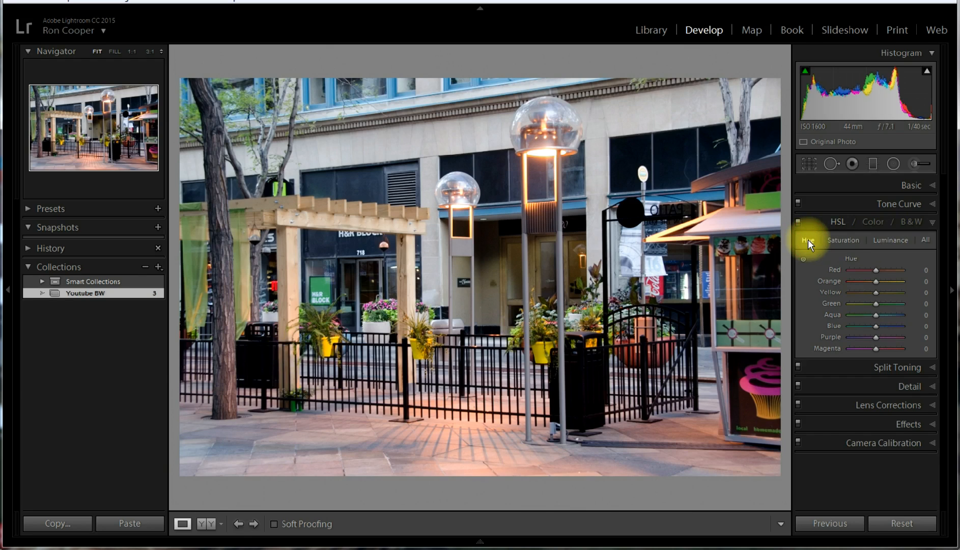
click(844, 240)
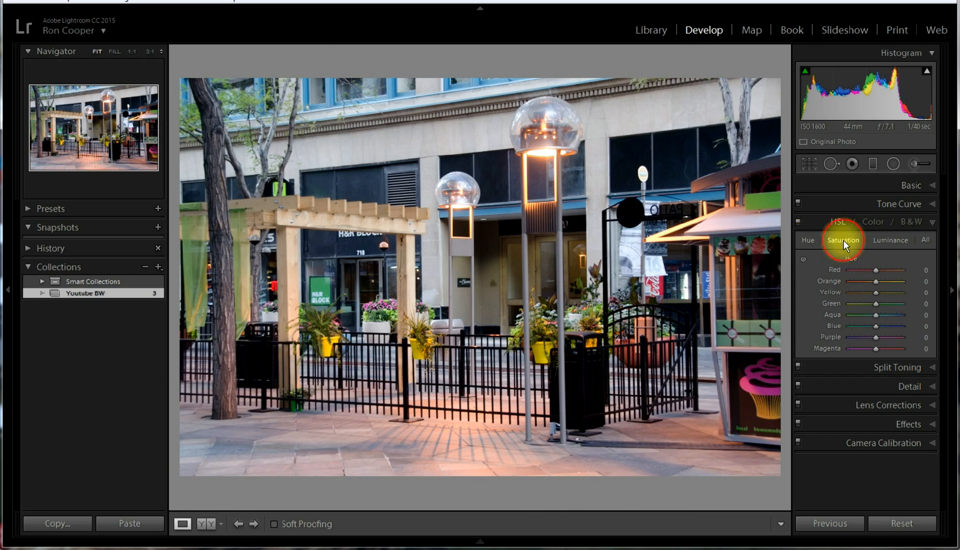
click(889, 240)
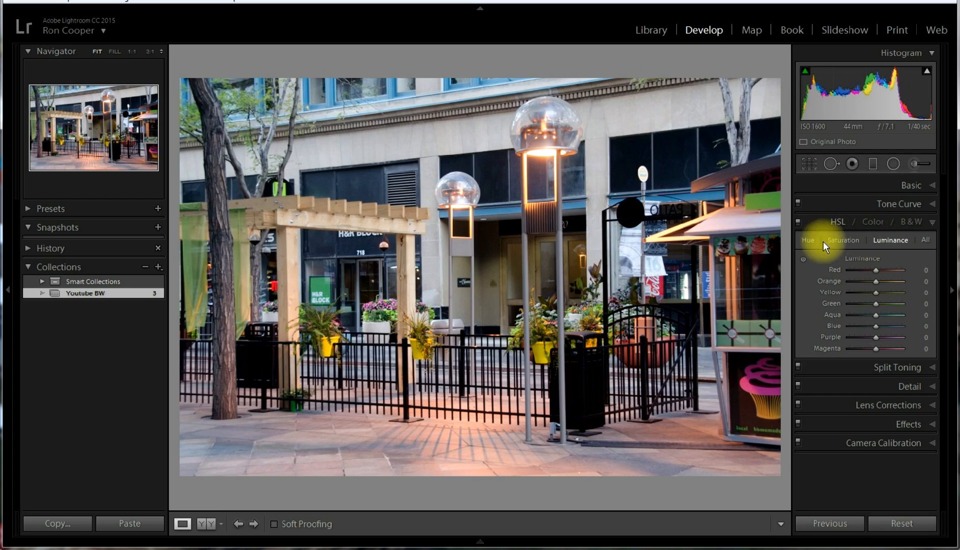
click(806, 239)
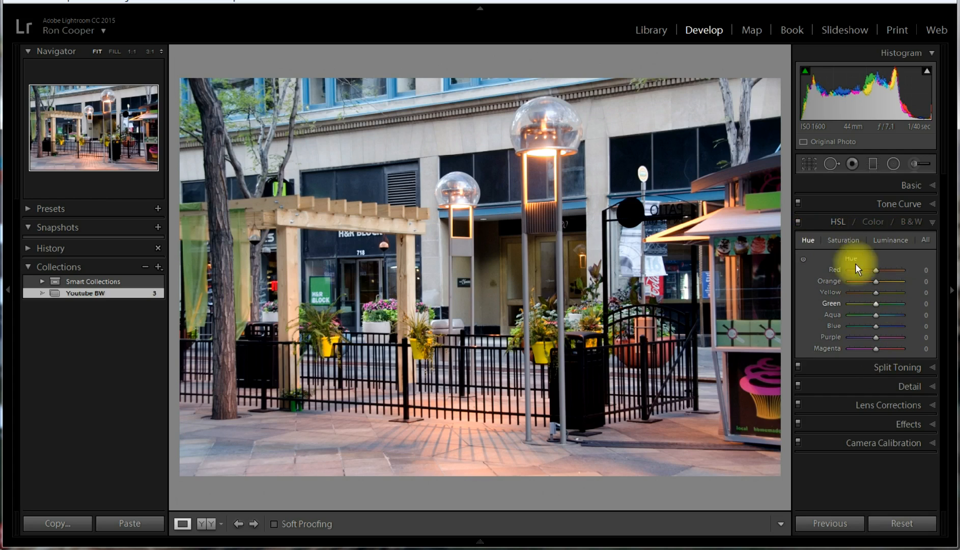
click(844, 241)
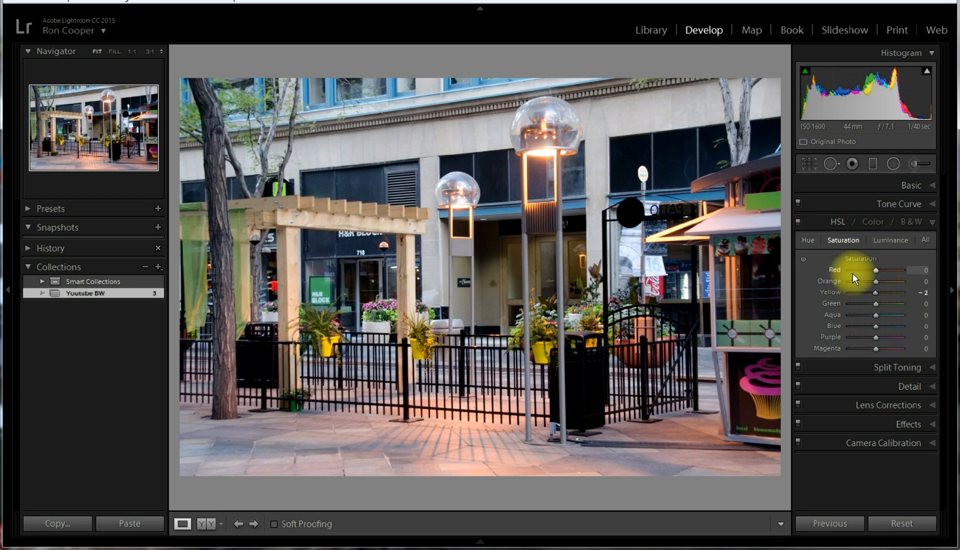
click(889, 239)
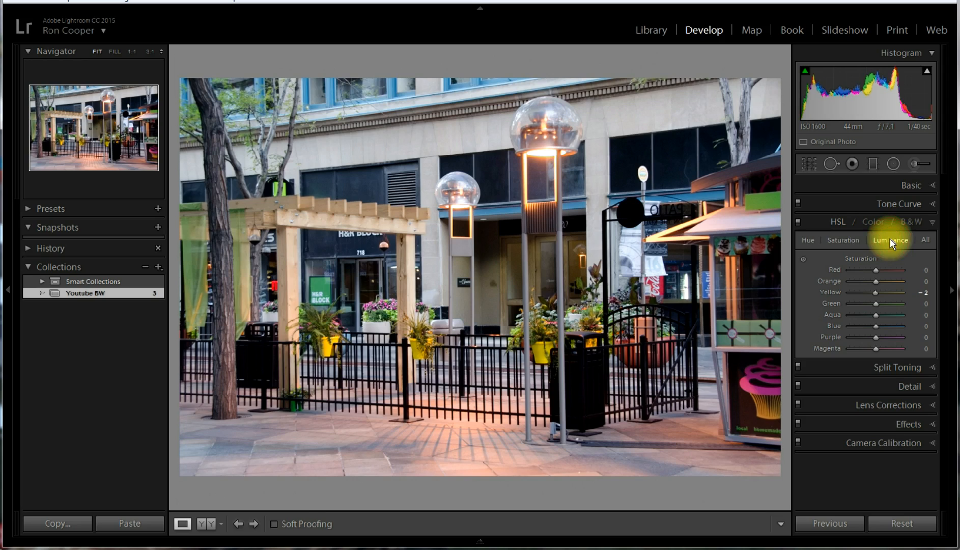
- Desaturate the street photo by setting the HSL saturation of all eight colours, red through magenta, to -100
click(843, 242)
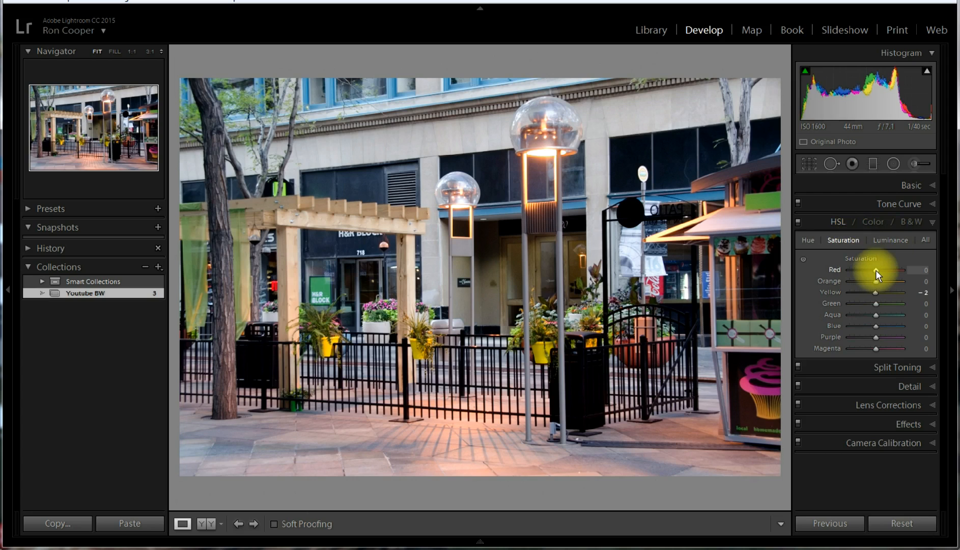
drag(875, 269, 845, 349)
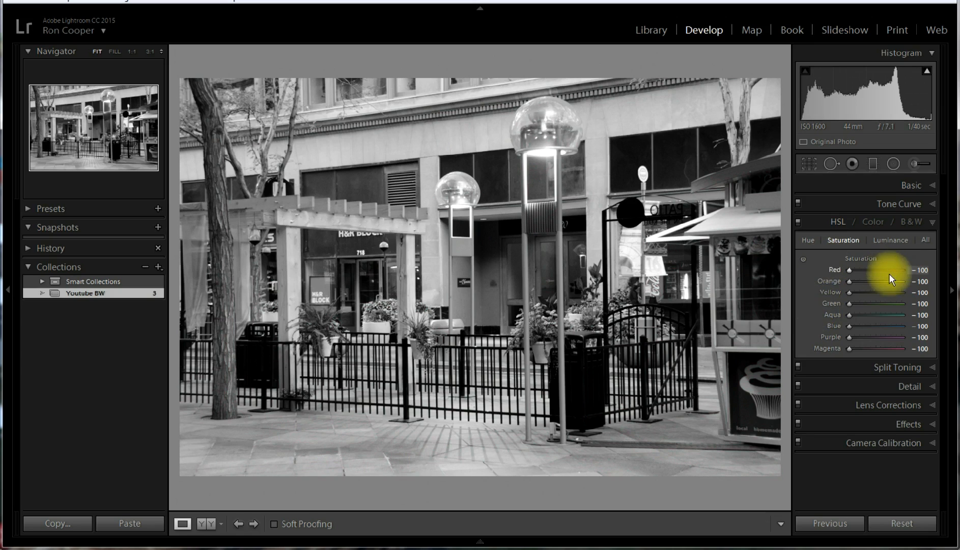
- Restore the HSL saturation: red and orange 0, yellow -2, green and blue +7, aqua, purple and magenta +11
click(875, 269)
click(874, 282)
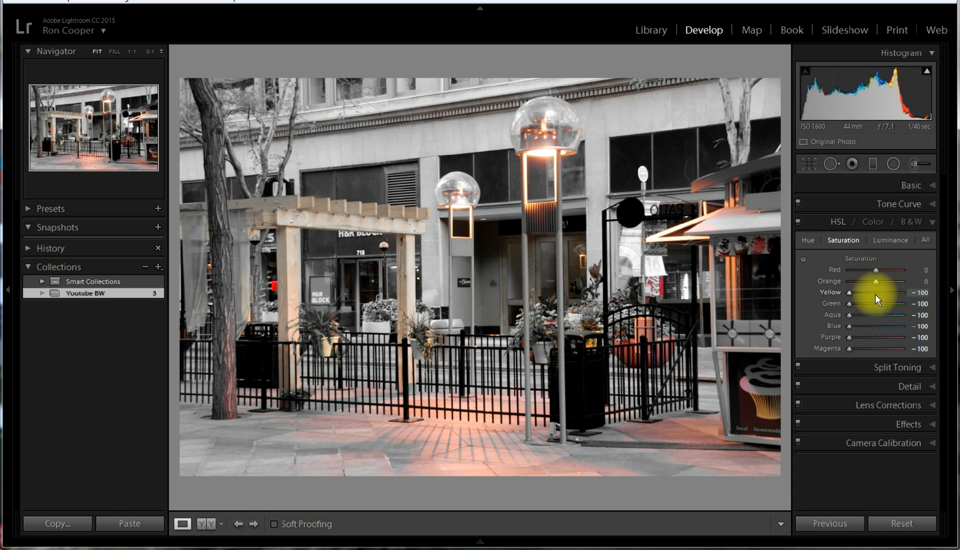
click(875, 293)
click(877, 304)
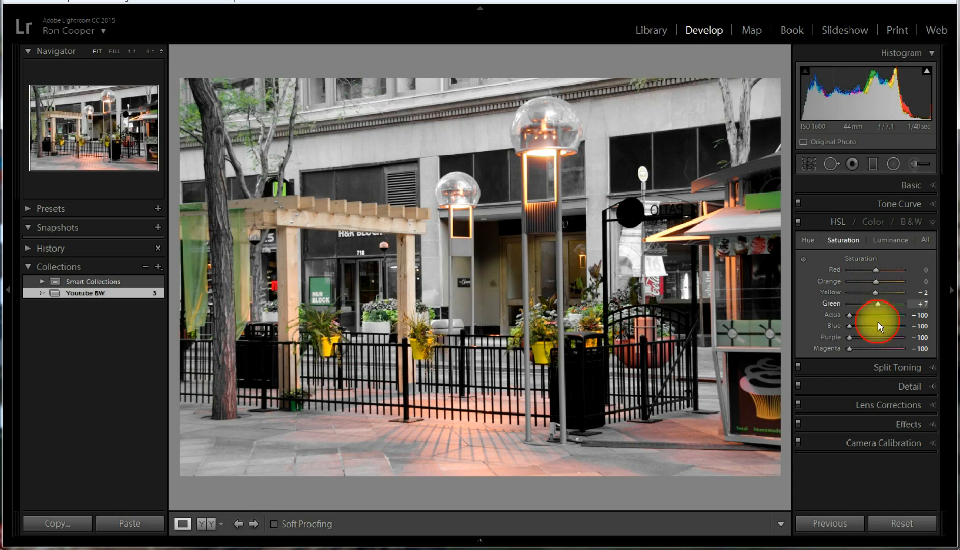
click(877, 315)
click(877, 326)
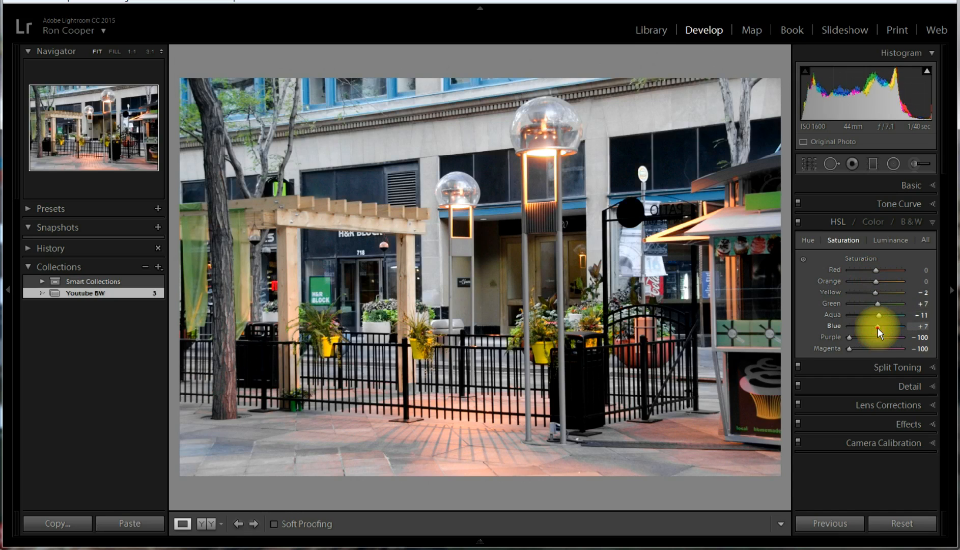
click(878, 338)
click(877, 349)
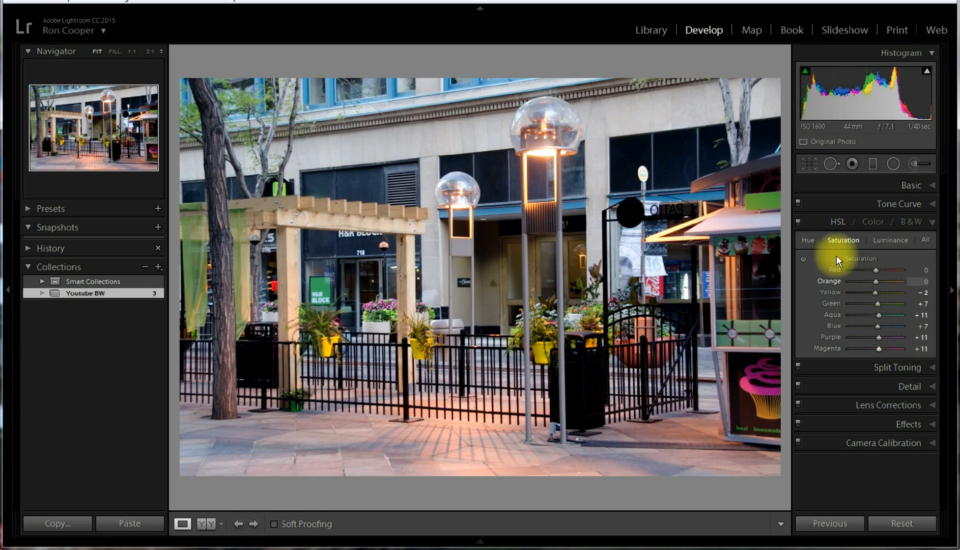
- Check the HSL luminance sliders, leaving red at 0, and convert the photo with the Black & White Mix
click(894, 239)
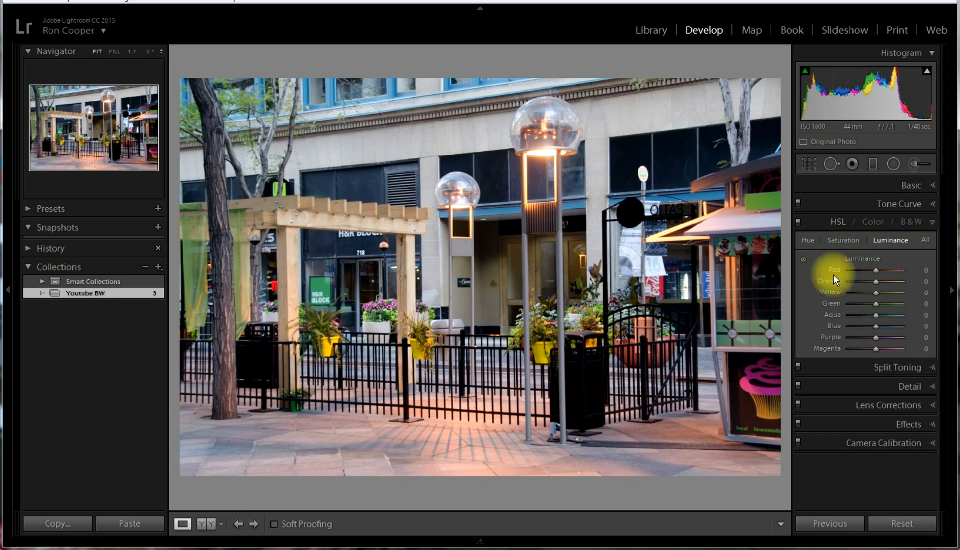
mouse_move(875, 269)
mouse_down()
mouse_move(845, 270)
mouse_move(907, 269)
mouse_move(873, 270)
mouse_up()
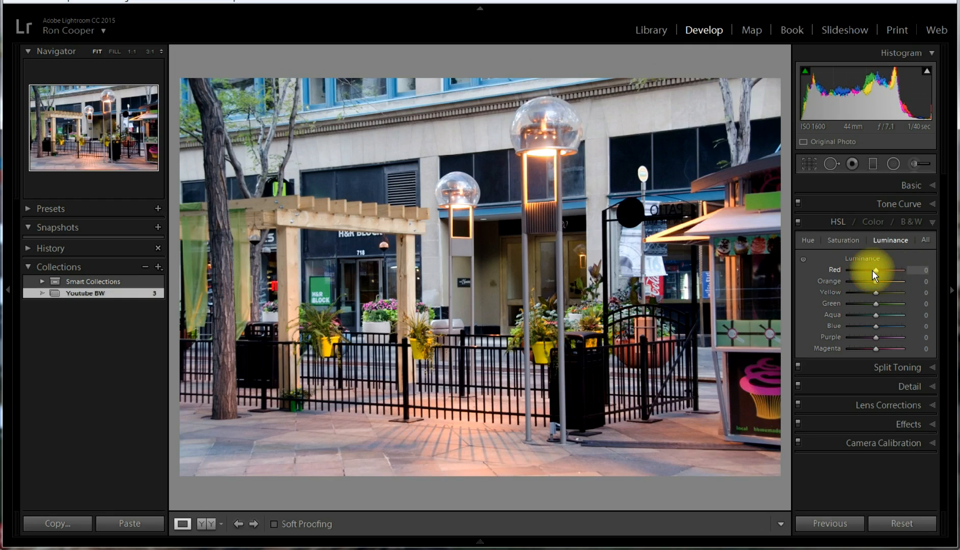
click(909, 222)
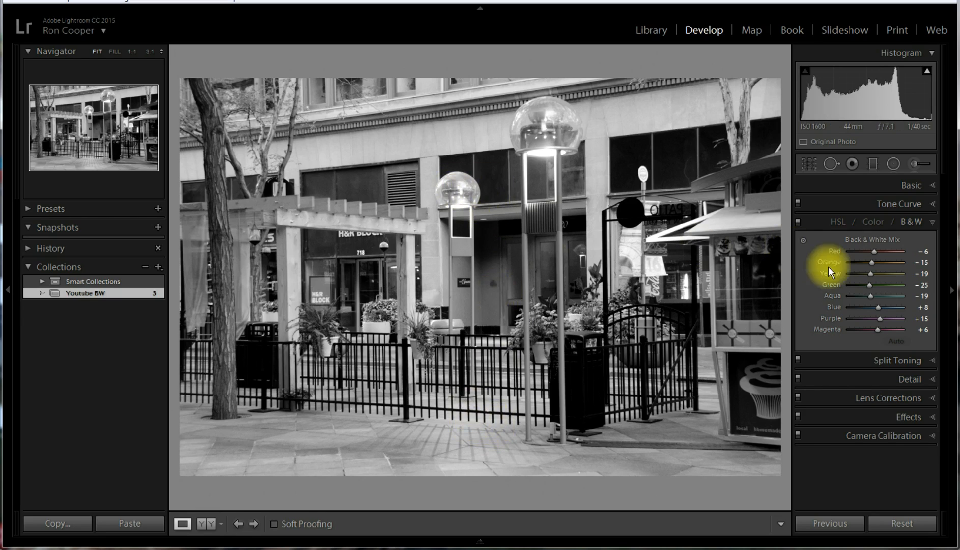
- Try orange at -100 and +100 in the Black & White Mix, settling on orange -4, yellow 0 and green +16
drag(863, 261, 843, 268)
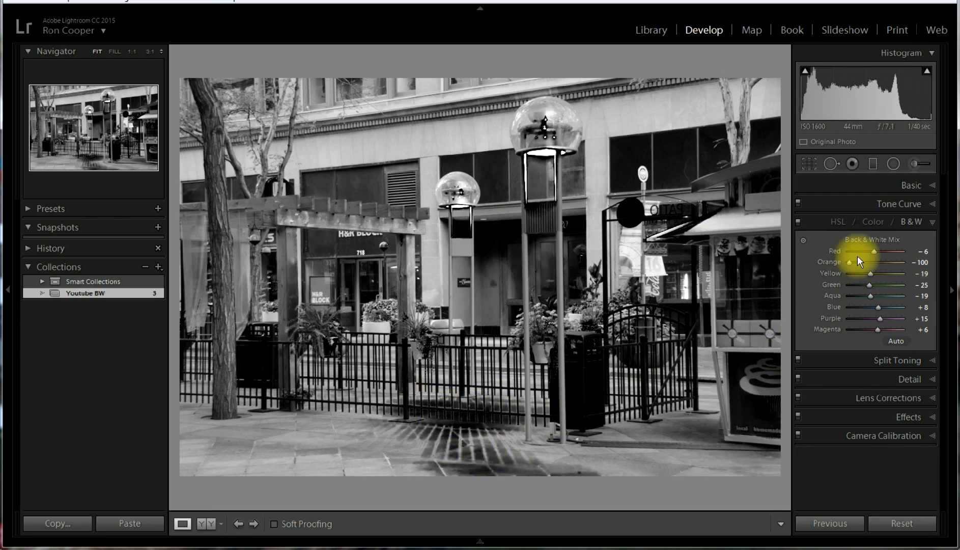
drag(852, 261, 904, 260)
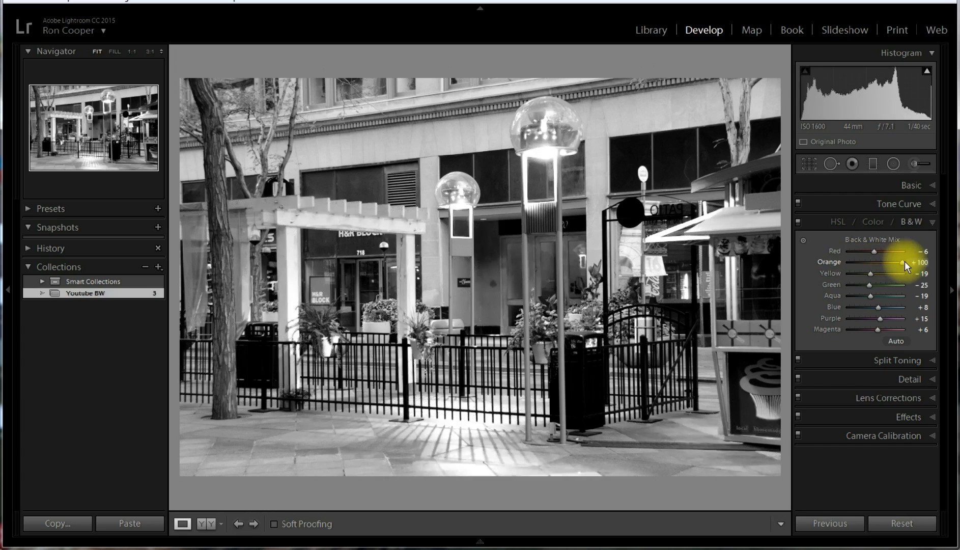
drag(904, 260, 880, 287)
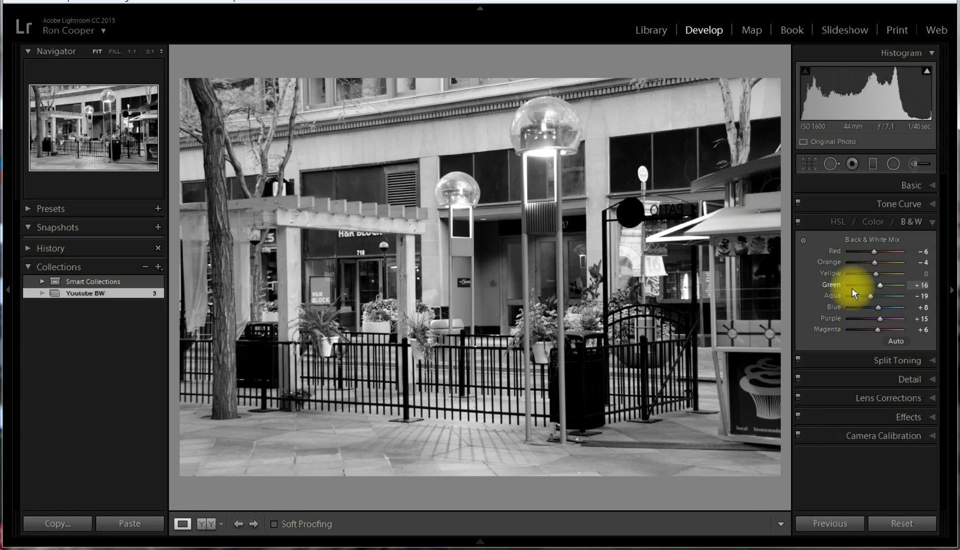
- Set green to -2, aqua to -7, blue to -27, and purple and magenta to -7, trying the extremes of aqua and blue
drag(878, 283, 840, 299)
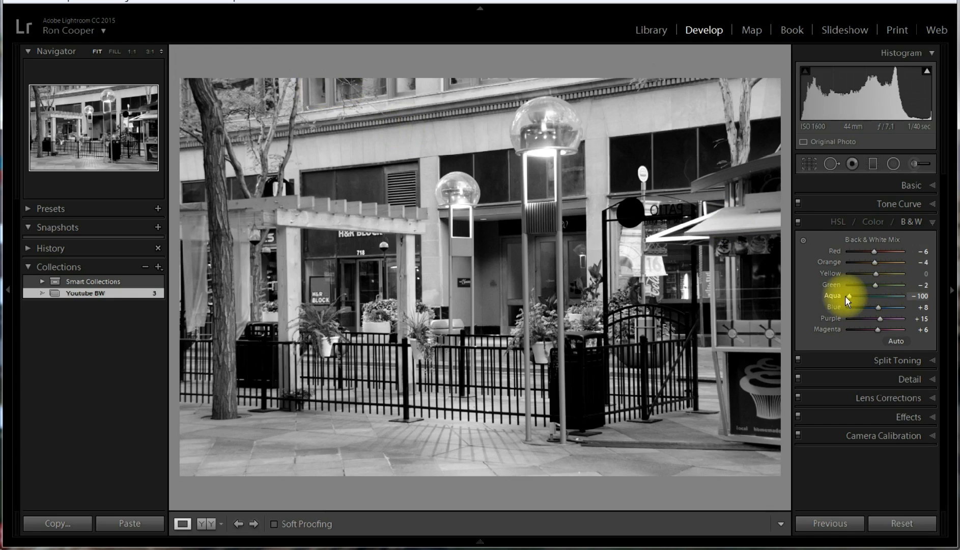
mouse_move(849, 295)
mouse_down()
mouse_move(875, 295)
mouse_move(845, 309)
mouse_up()
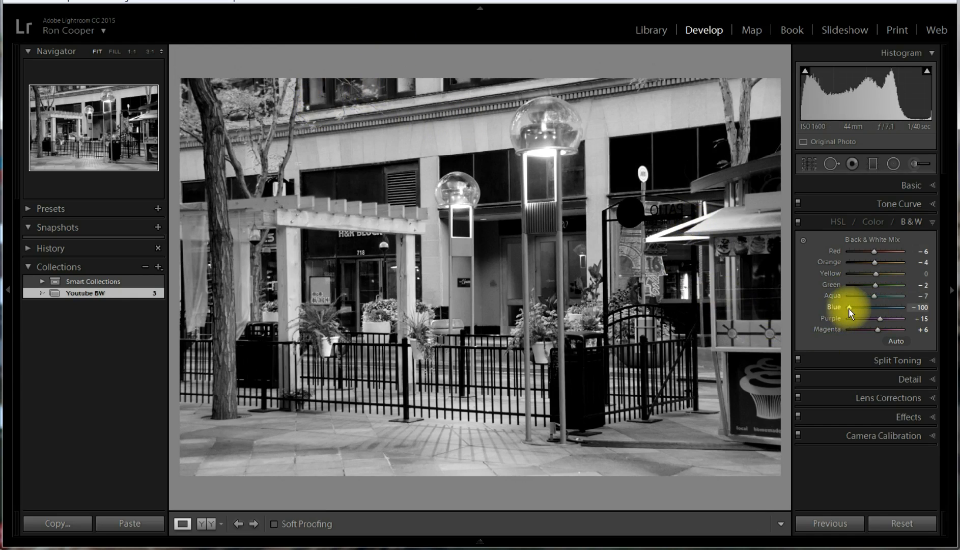
drag(848, 307, 936, 301)
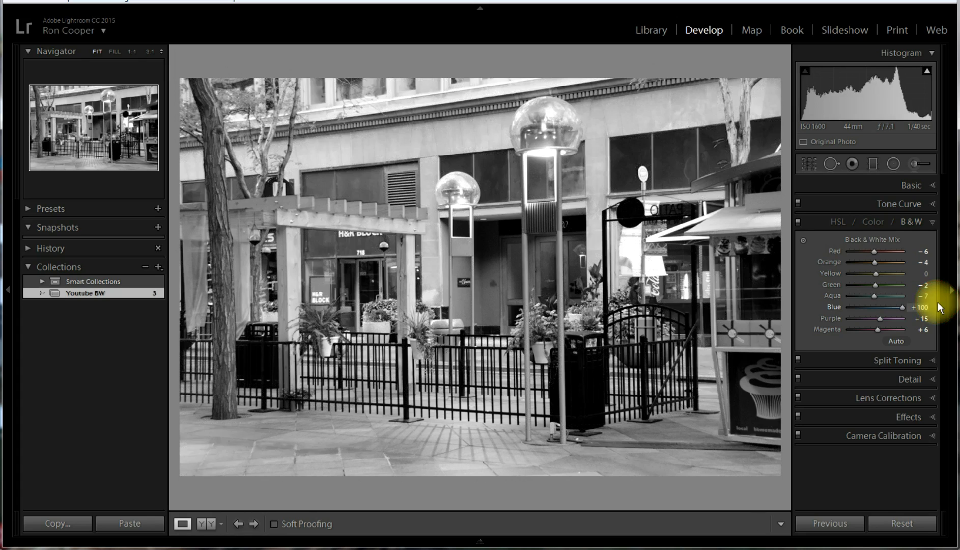
drag(878, 307, 888, 330)
click(873, 331)
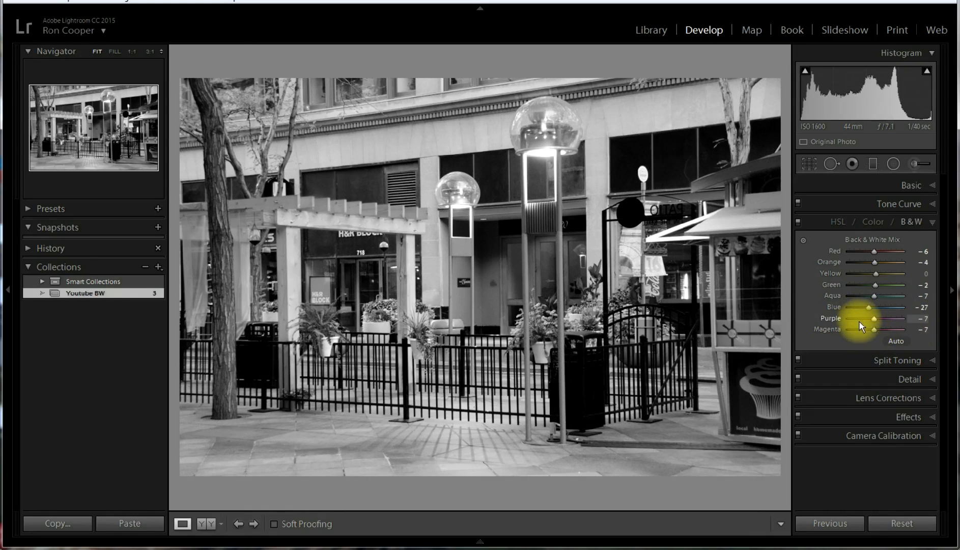
- Test purple and magenta at -100, raise both to +100, and darken blue to -100 in the Black & White Mix
drag(874, 320, 841, 331)
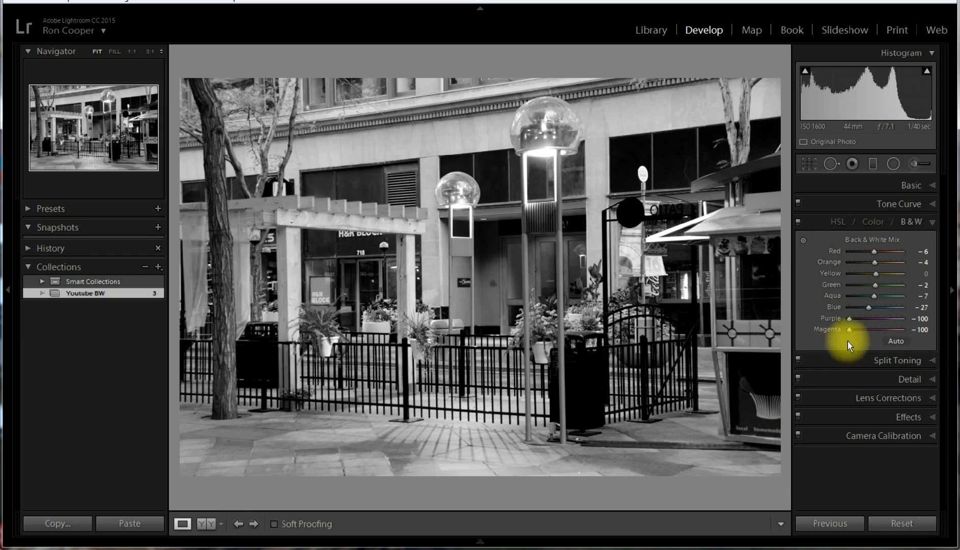
drag(847, 317, 904, 315)
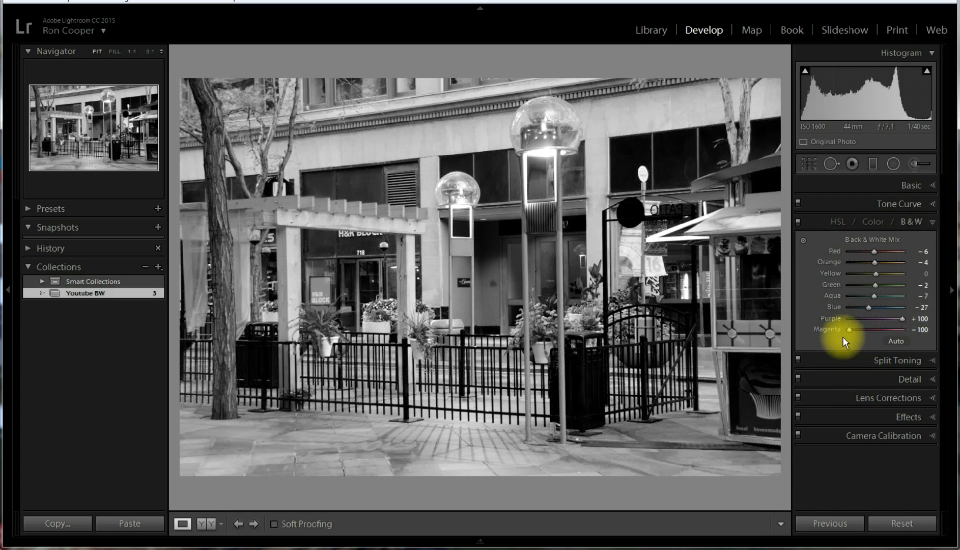
drag(849, 330, 904, 330)
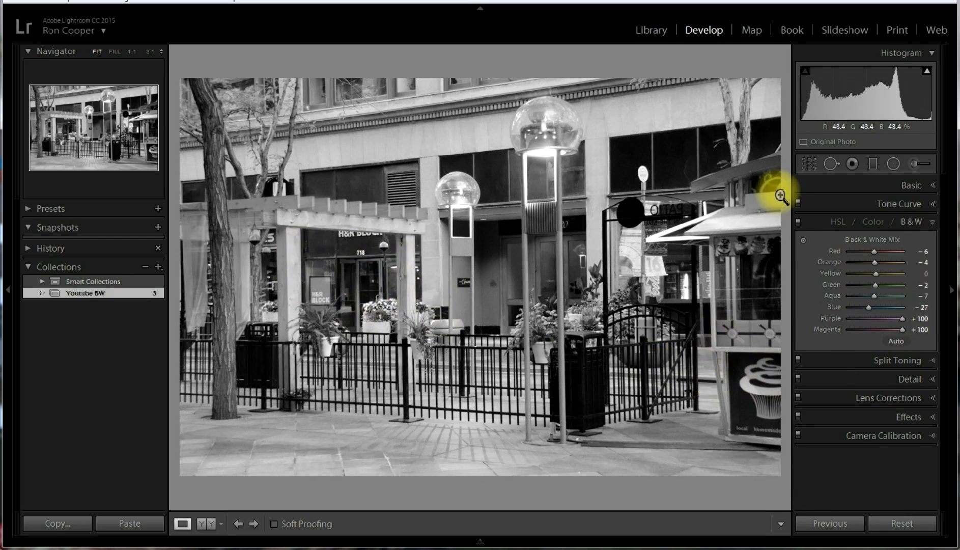
mouse_move(868, 305)
mouse_down()
mouse_move(887, 305)
mouse_move(846, 311)
mouse_move(877, 310)
mouse_move(861, 310)
mouse_up()
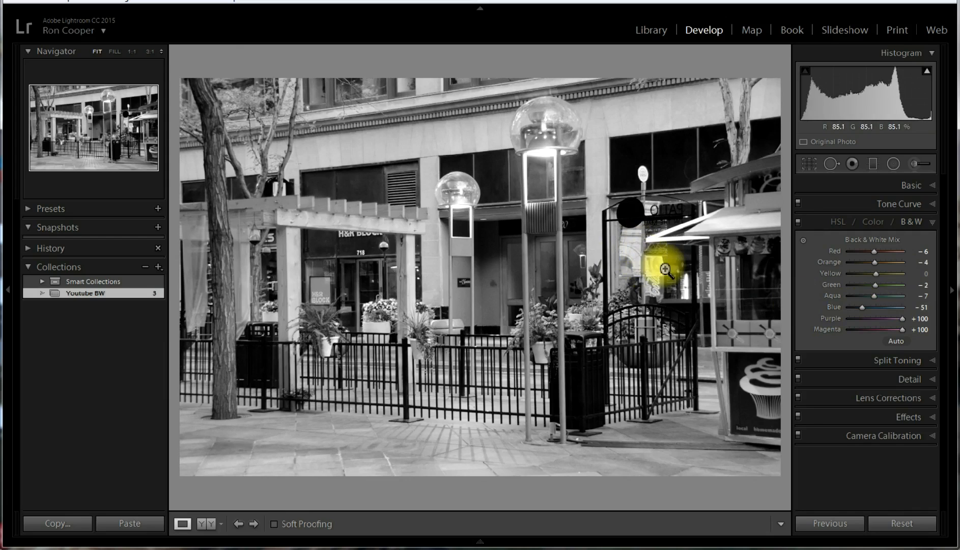
drag(861, 307, 835, 305)
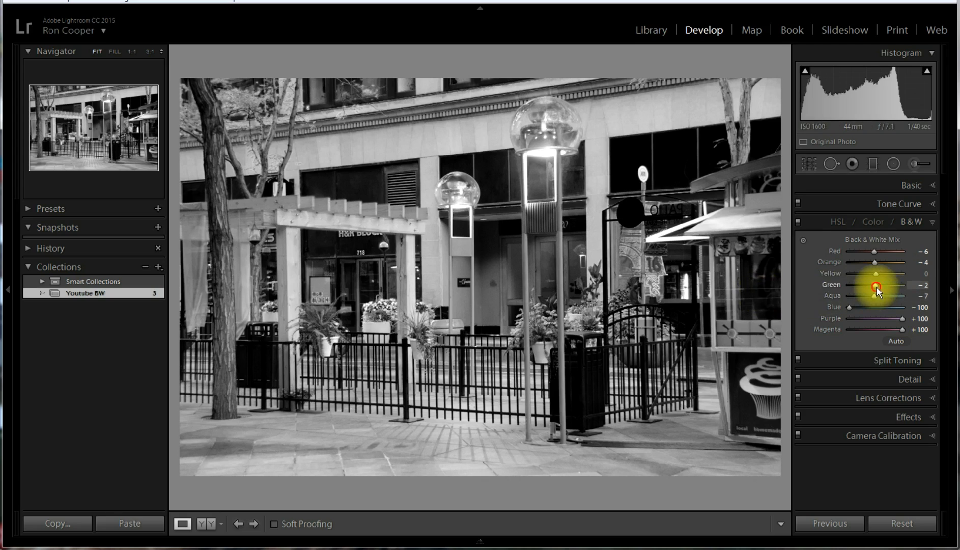
- Try green at -78 and +80, and settle the mix on green -4, red +67 and orange +20
drag(877, 291, 858, 293)
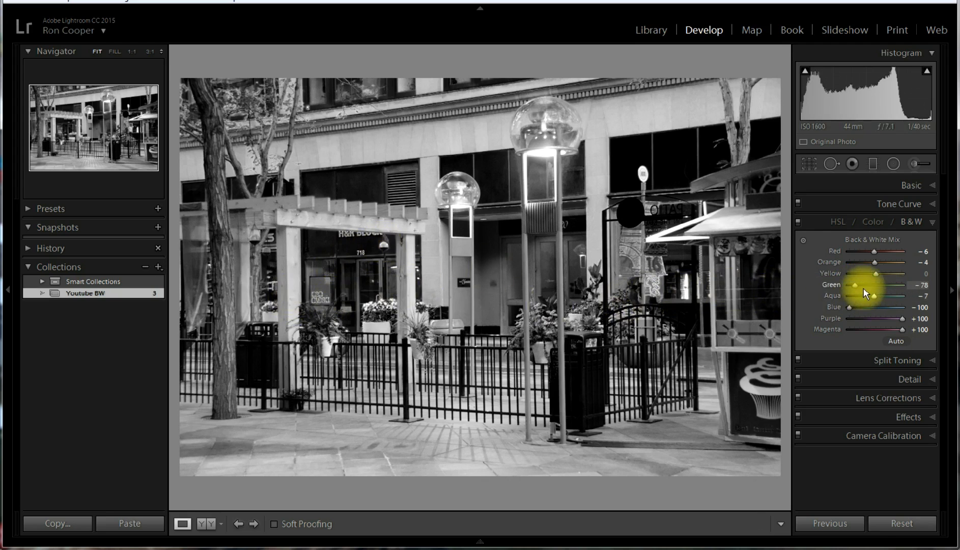
drag(855, 285, 898, 283)
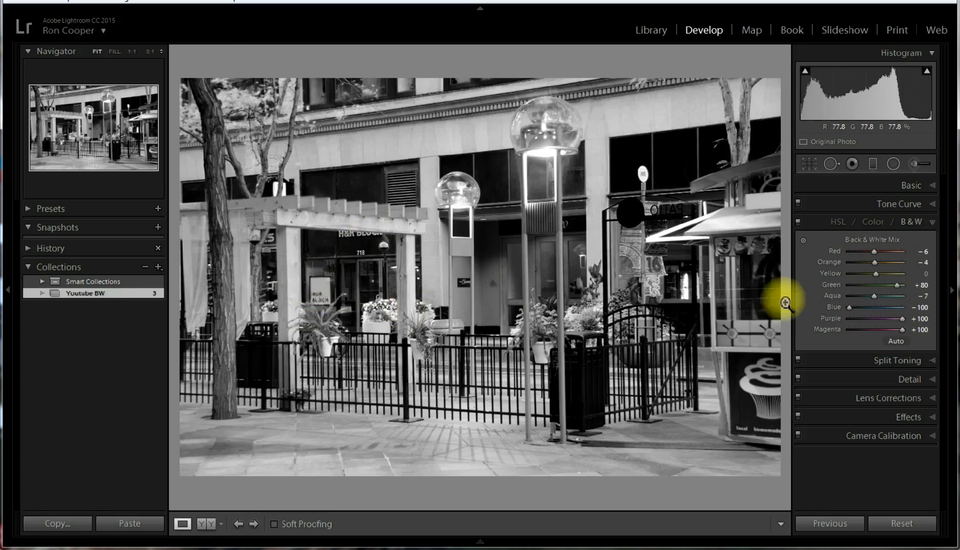
drag(894, 284, 874, 284)
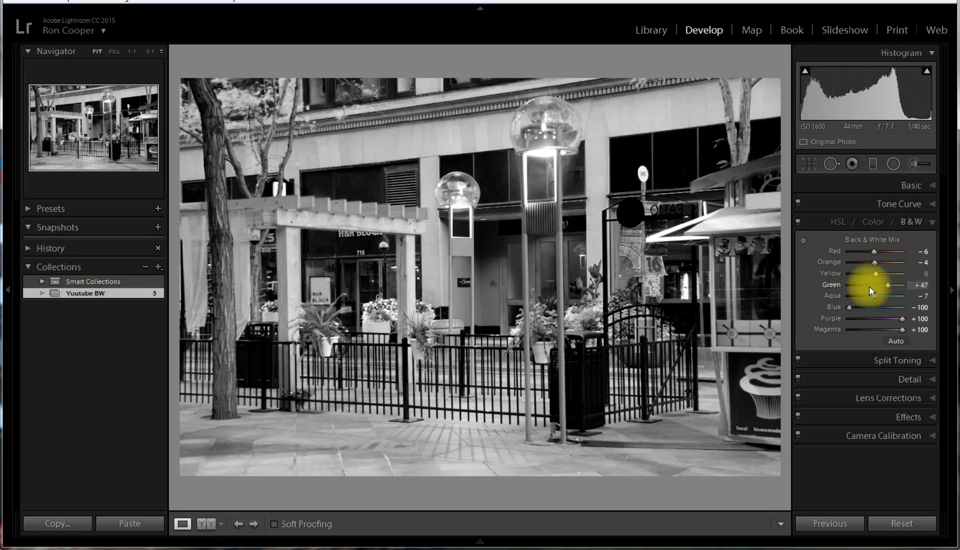
mouse_move(872, 251)
mouse_down()
mouse_move(856, 250)
mouse_move(891, 250)
mouse_move(860, 265)
mouse_move(881, 265)
mouse_up()
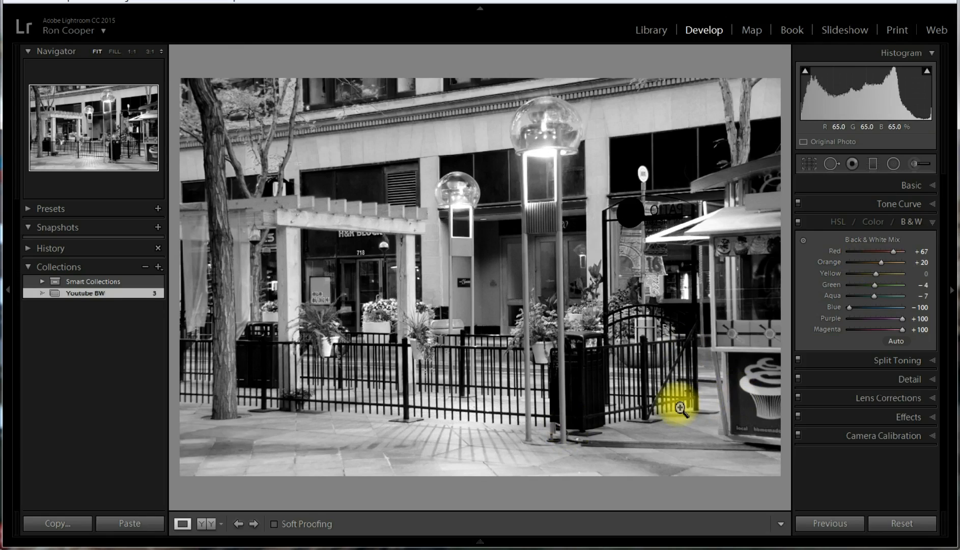
- Open the statue photo from the Youtube BW collection for developing and convert it to black and white
click(651, 30)
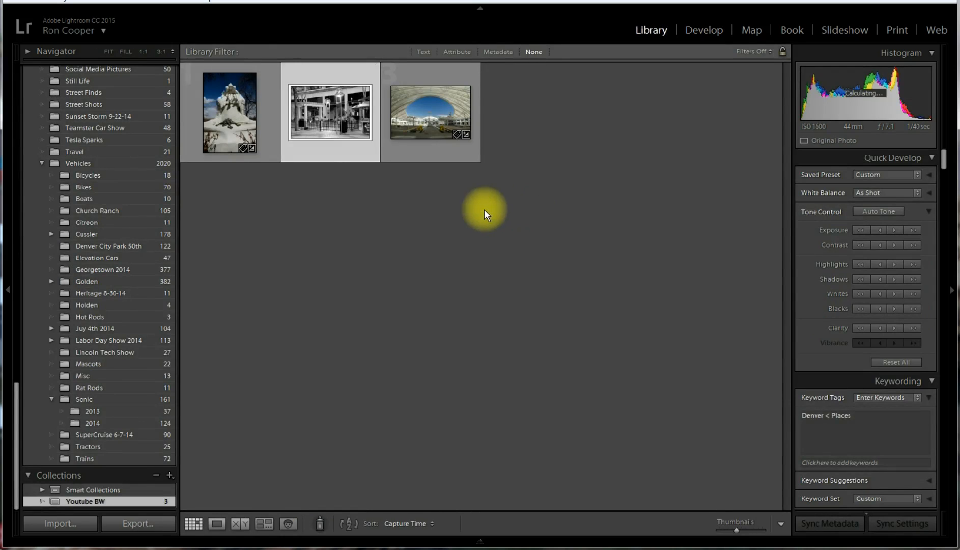
double_click(230, 102)
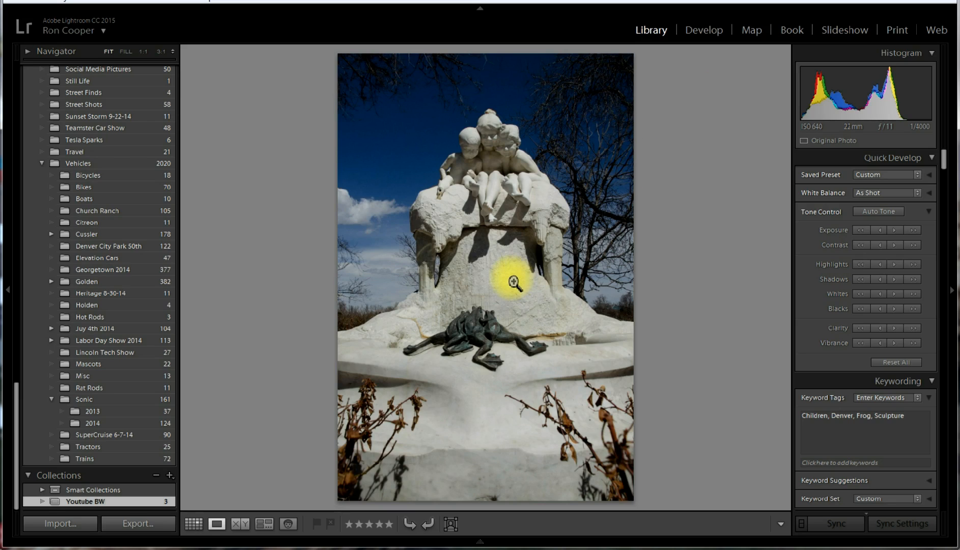
click(718, 31)
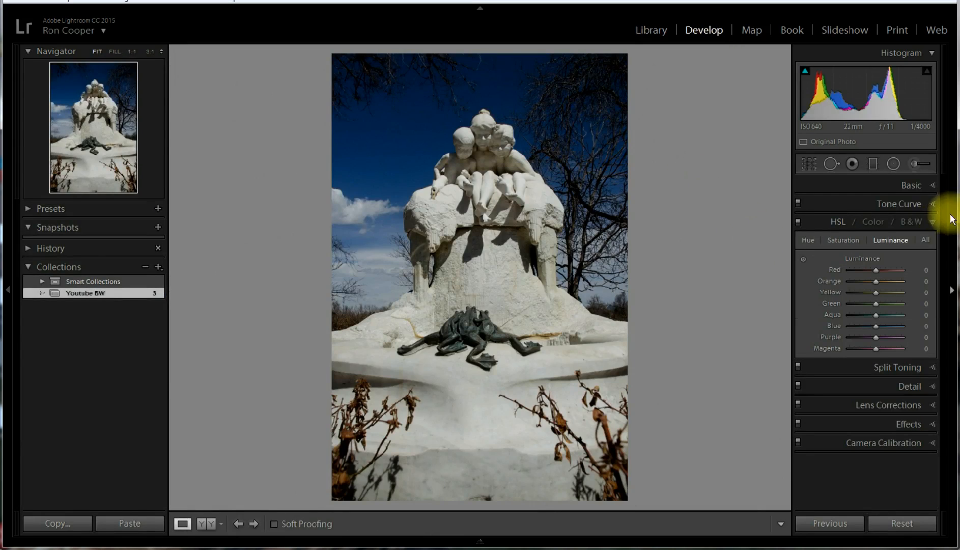
click(912, 221)
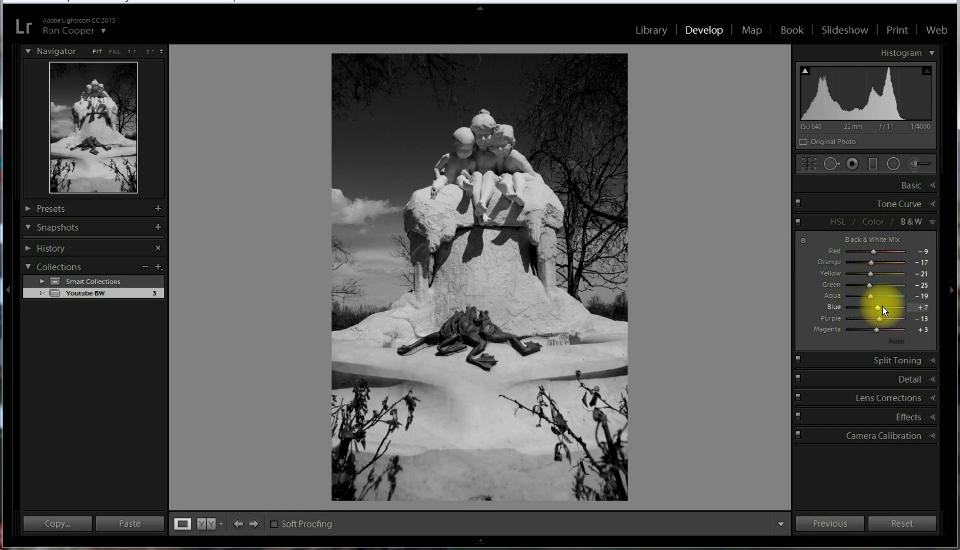
- Set blue to -100, red to +7 and orange to -100 in the statue photo's Black & White Mix
drag(877, 305, 838, 306)
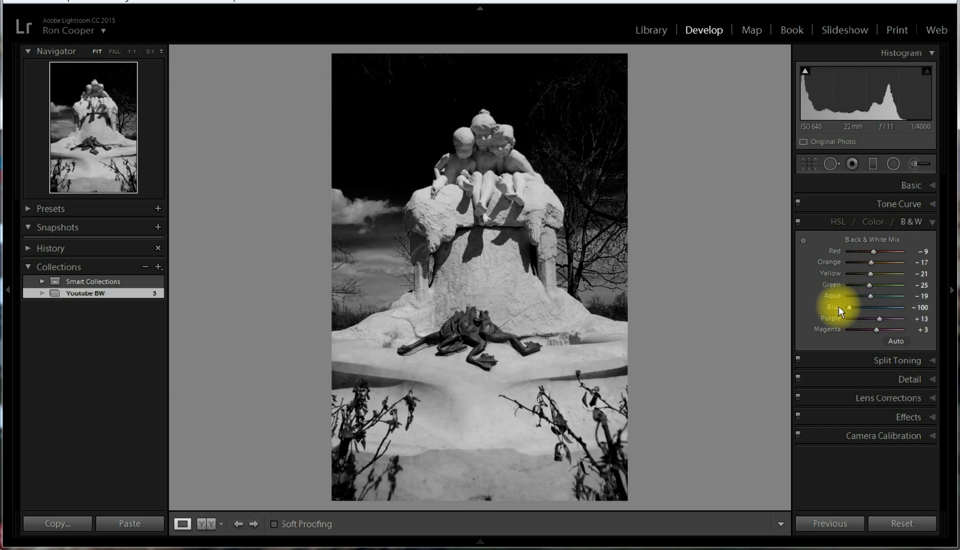
click(875, 250)
drag(900, 246, 836, 266)
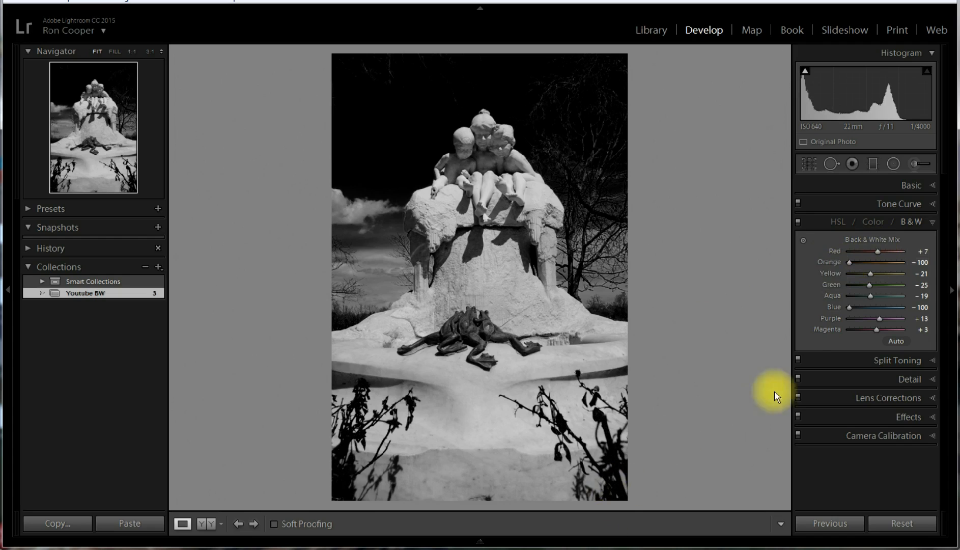
- Set yellow to -56, green to -2, aqua to -16, and purple and magenta to +7, and compare the statue photo with its original
mouse_move(870, 273)
mouse_down()
mouse_move(840, 274)
mouse_move(935, 272)
mouse_move(861, 273)
mouse_up()
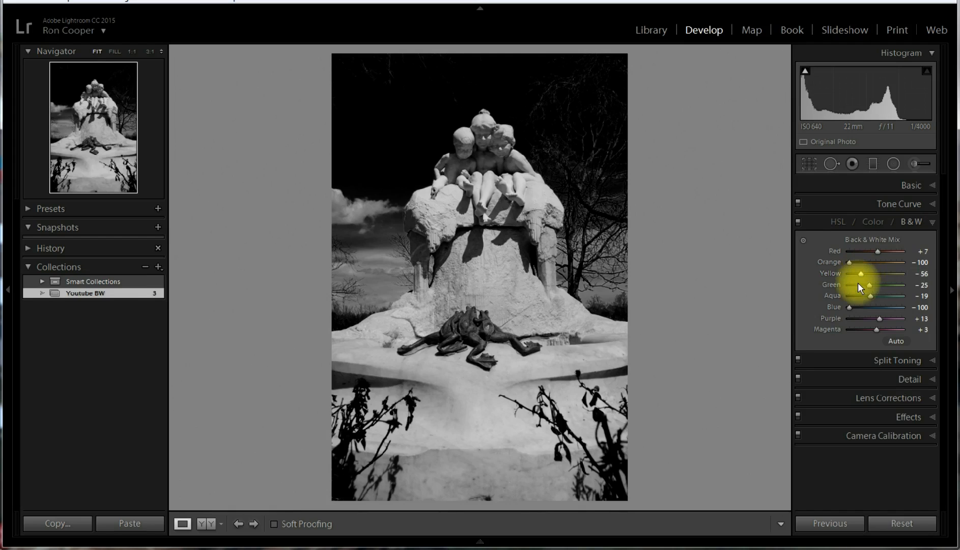
drag(868, 284, 849, 298)
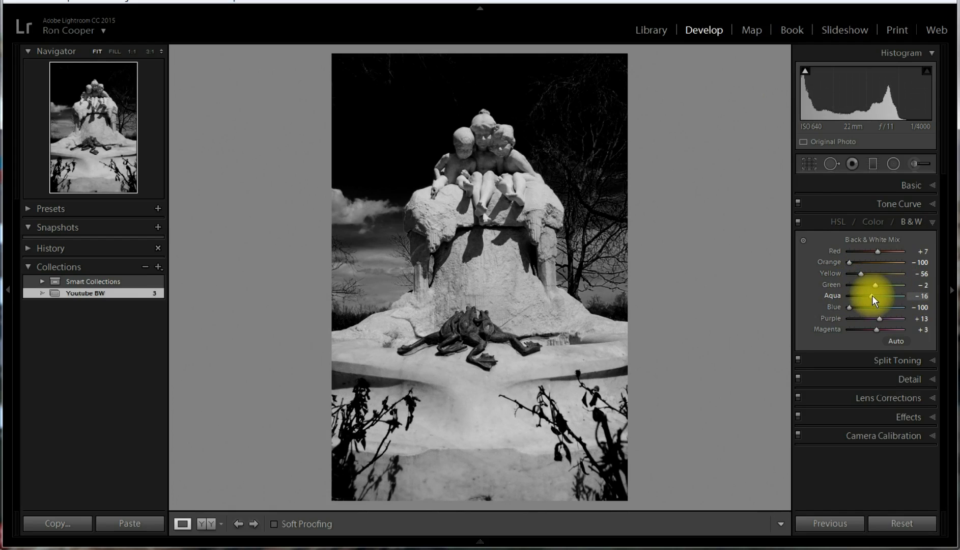
mouse_move(879, 319)
mouse_down()
mouse_move(847, 320)
mouse_move(876, 318)
mouse_up()
mouse_move(875, 330)
mouse_down()
mouse_move(851, 332)
mouse_move(876, 334)
mouse_up()
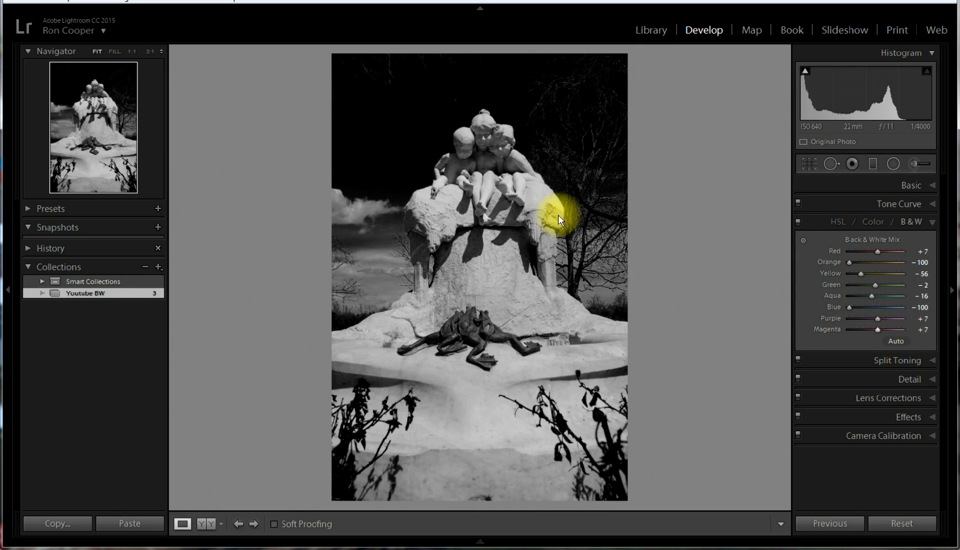
key(backslash)
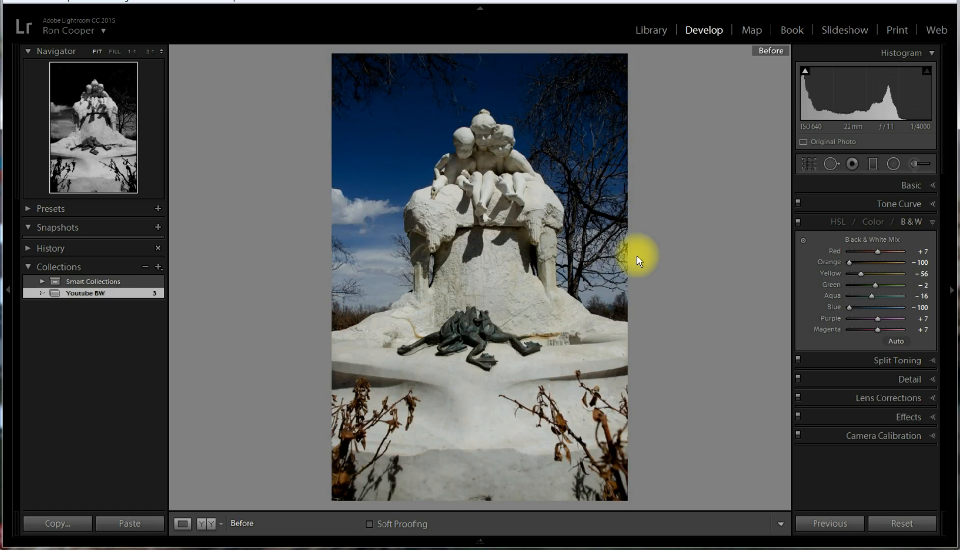
key(backslash)
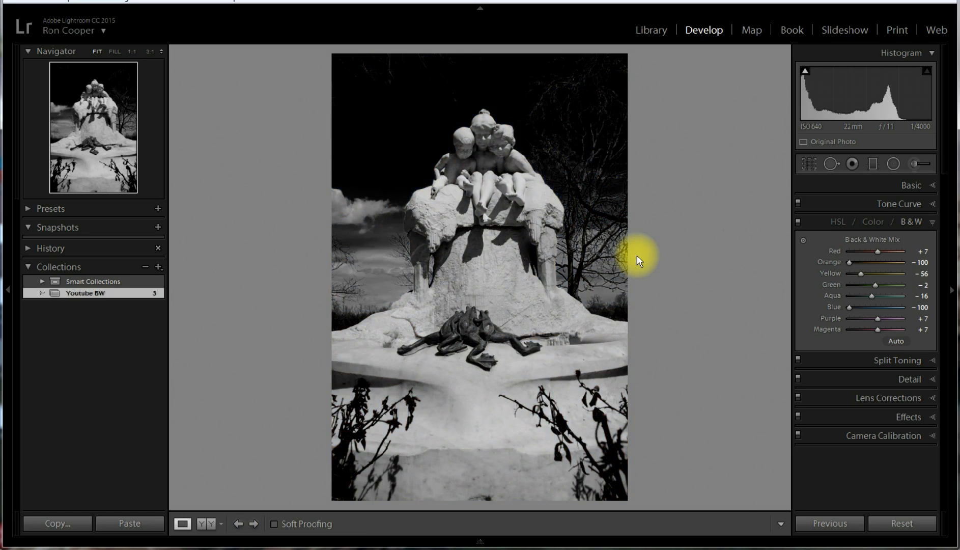
- Return to the collection's thumbnails, open the train station photo for developing and convert it to black and white
click(654, 30)
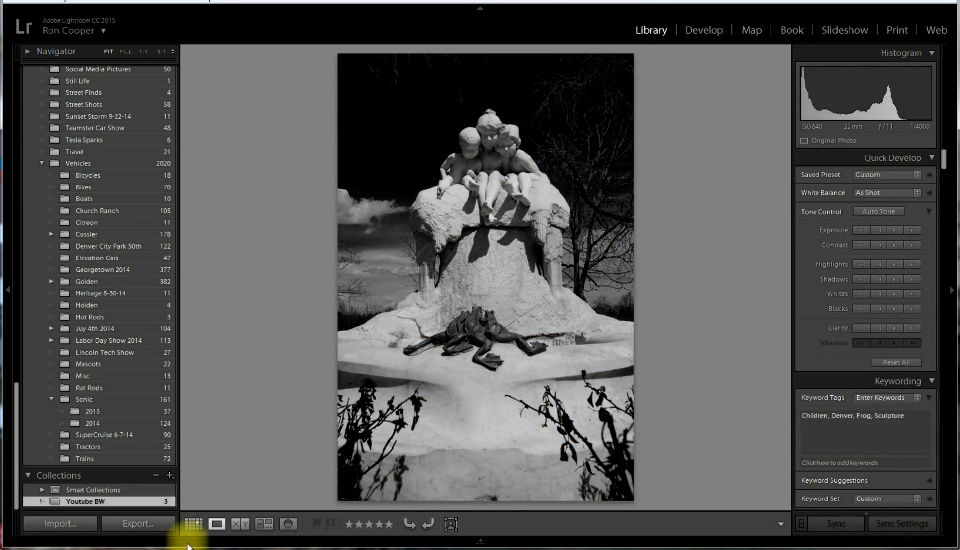
click(196, 522)
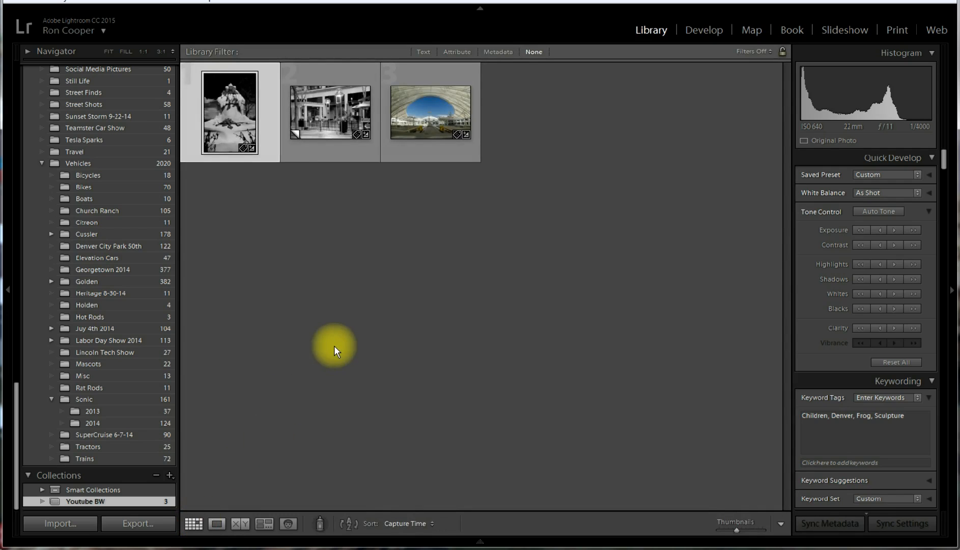
click(424, 111)
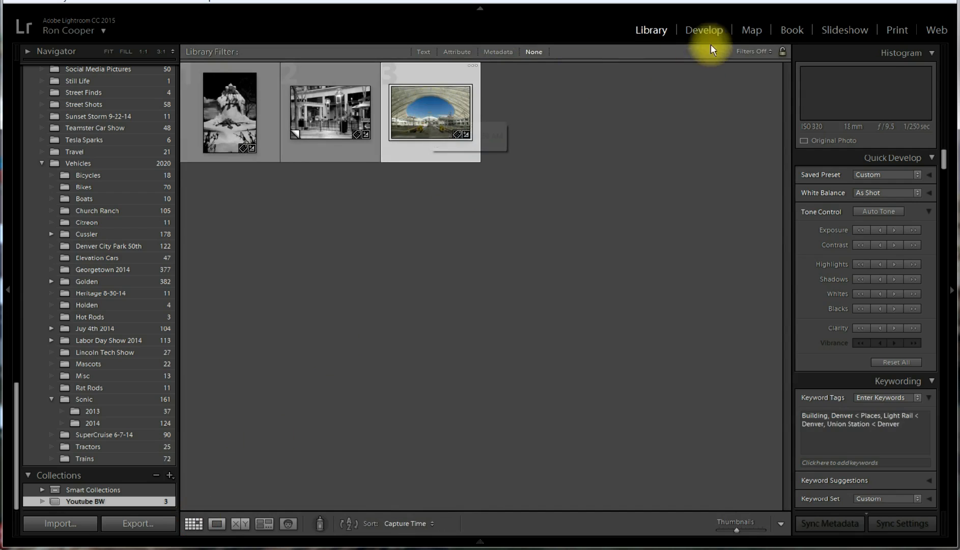
click(703, 31)
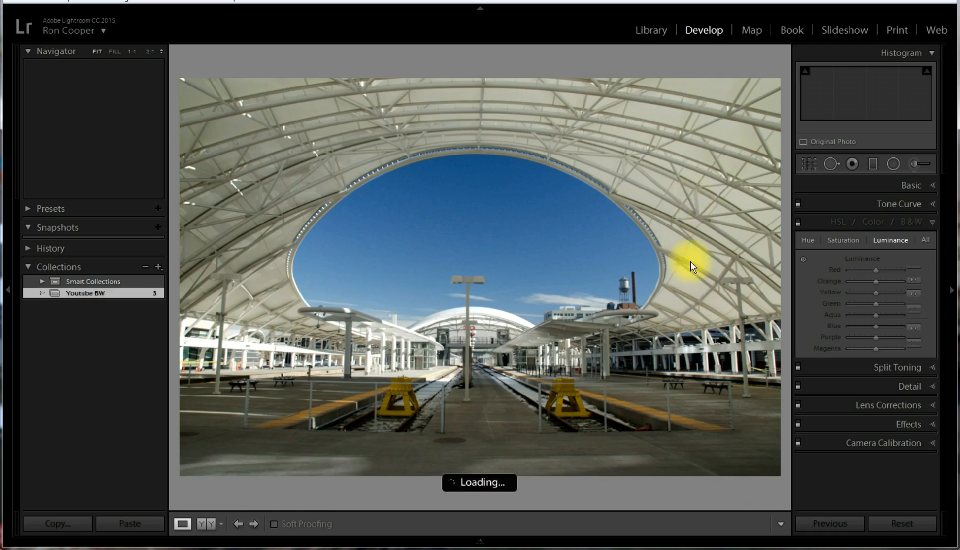
click(909, 222)
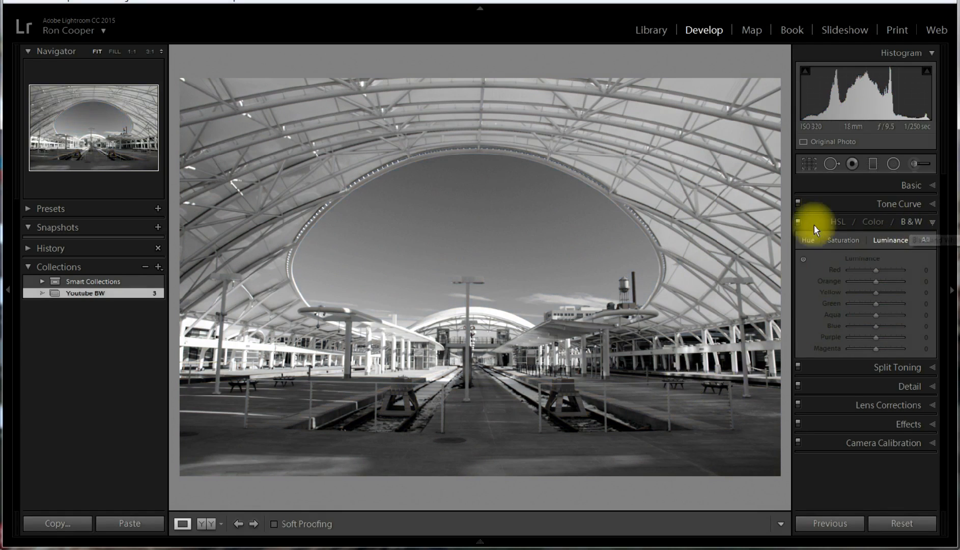
- View the station photo's original colour version to examine which colours it contains
key(backslash)
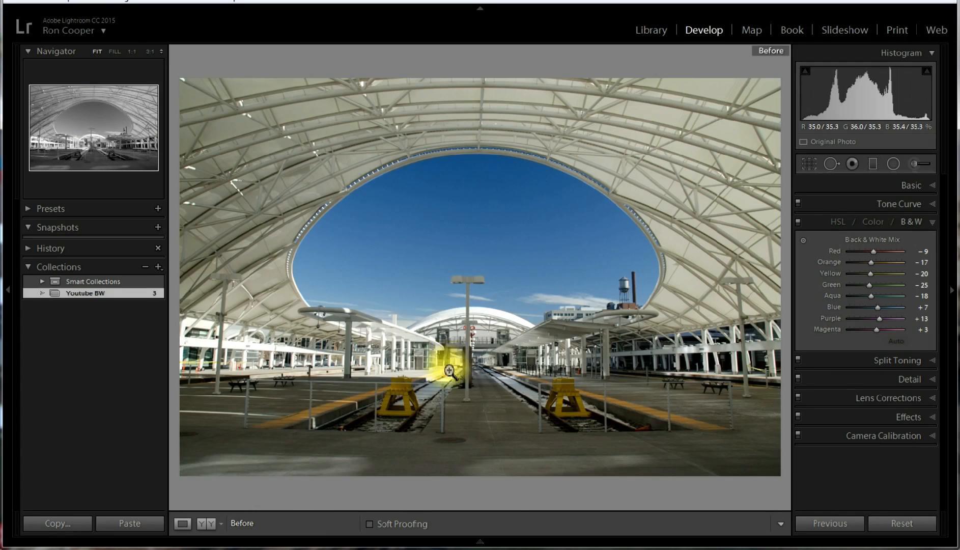
click(912, 224)
click(912, 224)
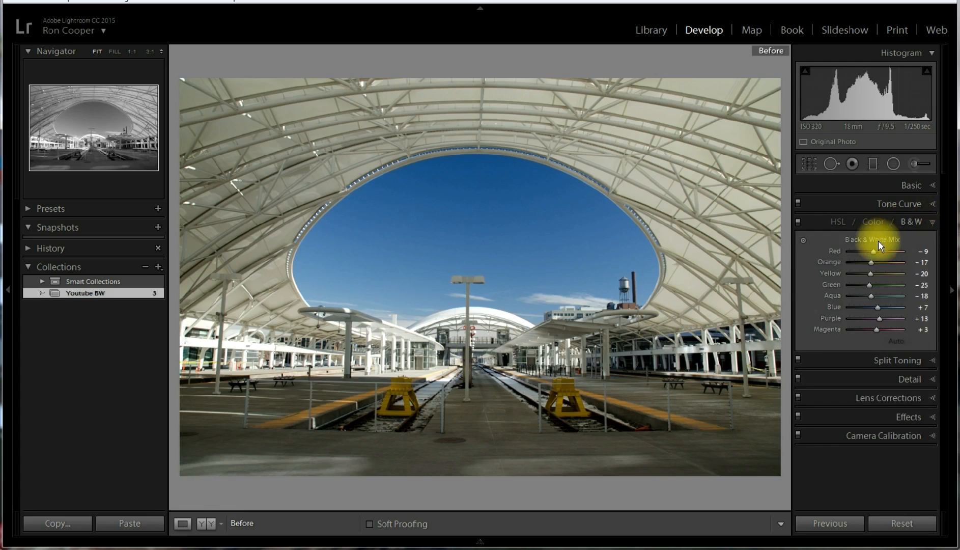
- Set all eight colours of the station photo's Black & White Mix to -100 and compare the result with the original
drag(877, 307, 844, 307)
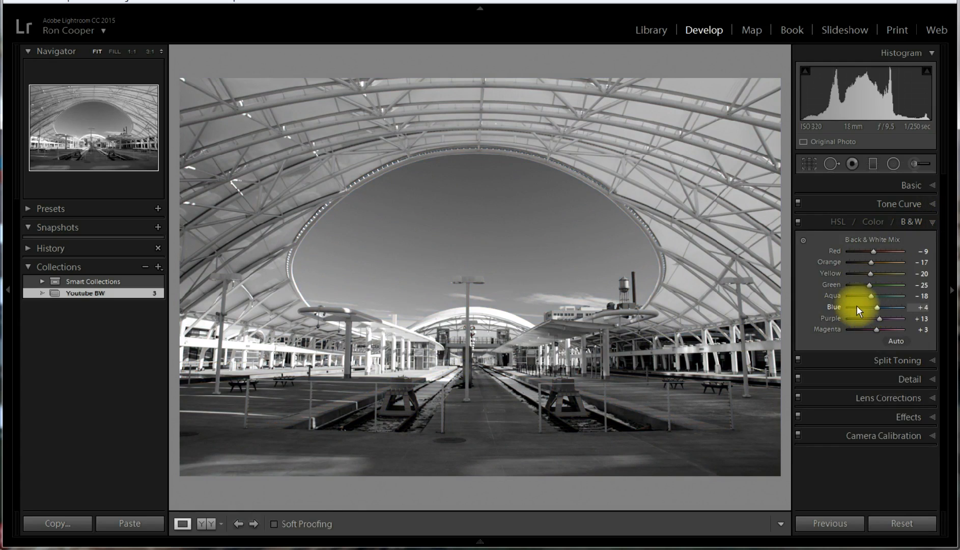
click(847, 309)
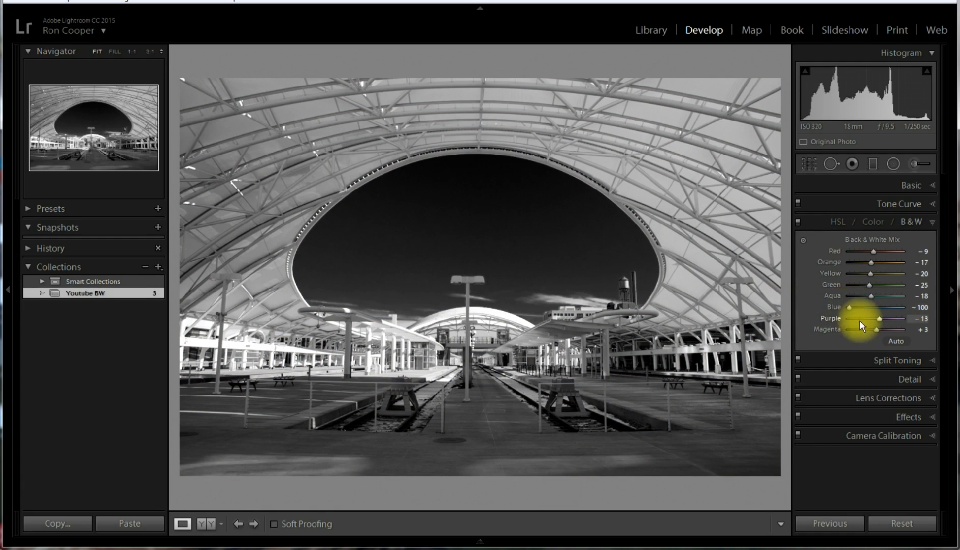
drag(873, 252, 830, 282)
drag(886, 296, 822, 294)
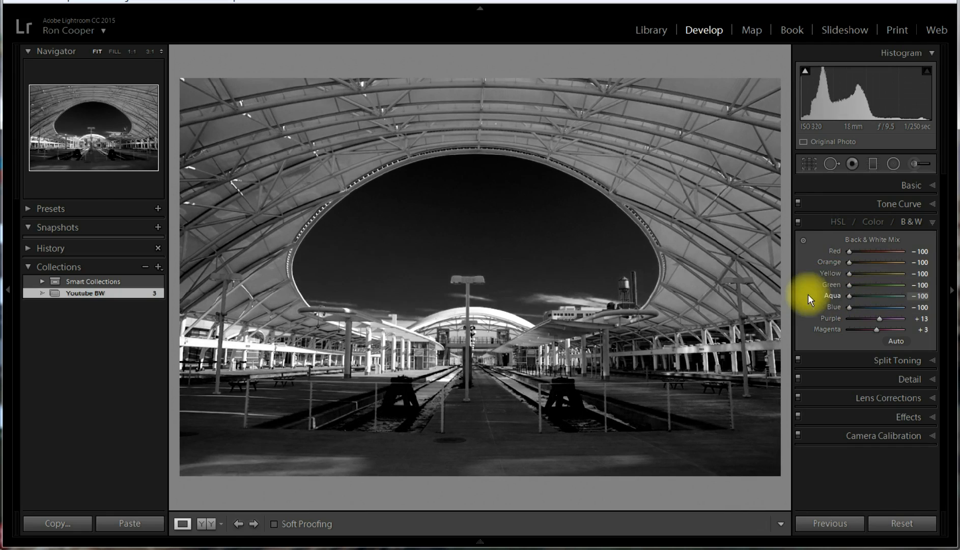
drag(878, 317, 835, 329)
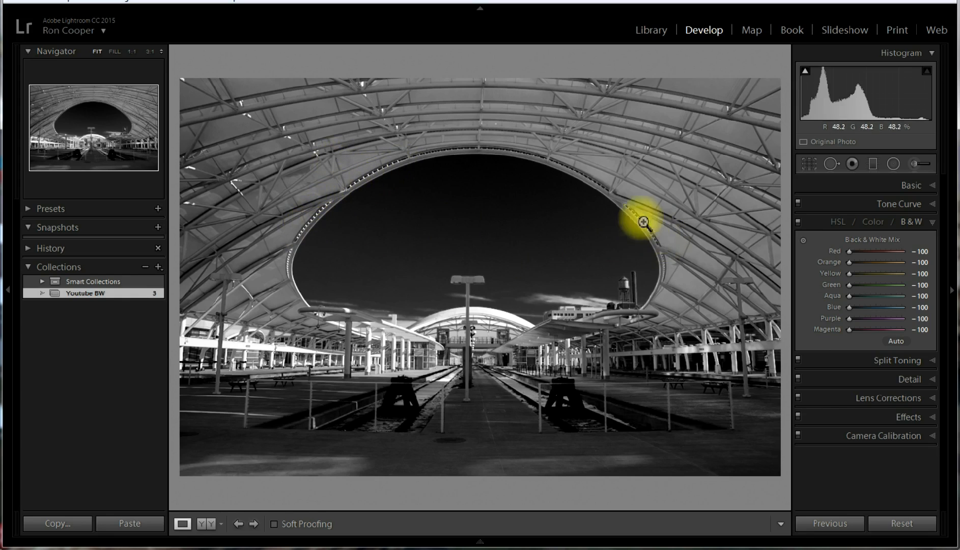
key(backslash)
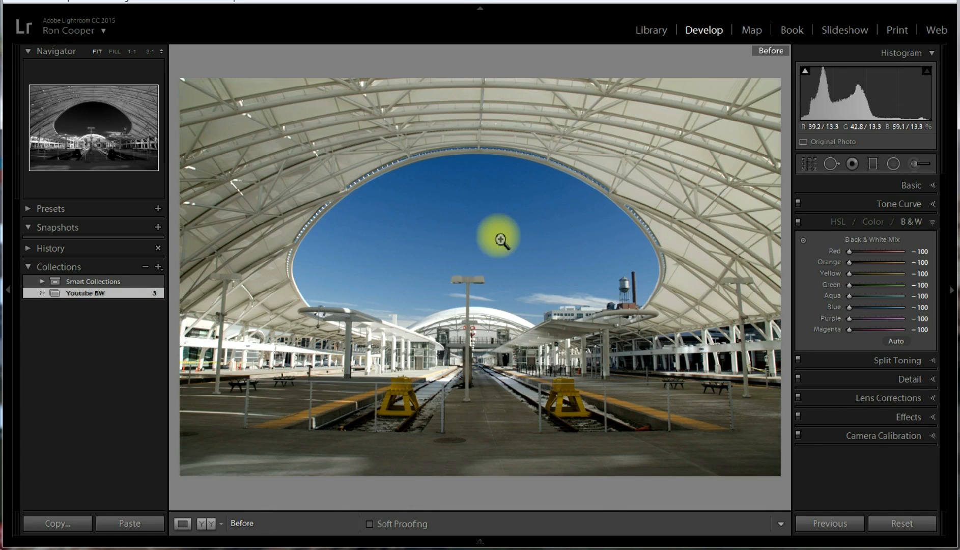
key(backslash)
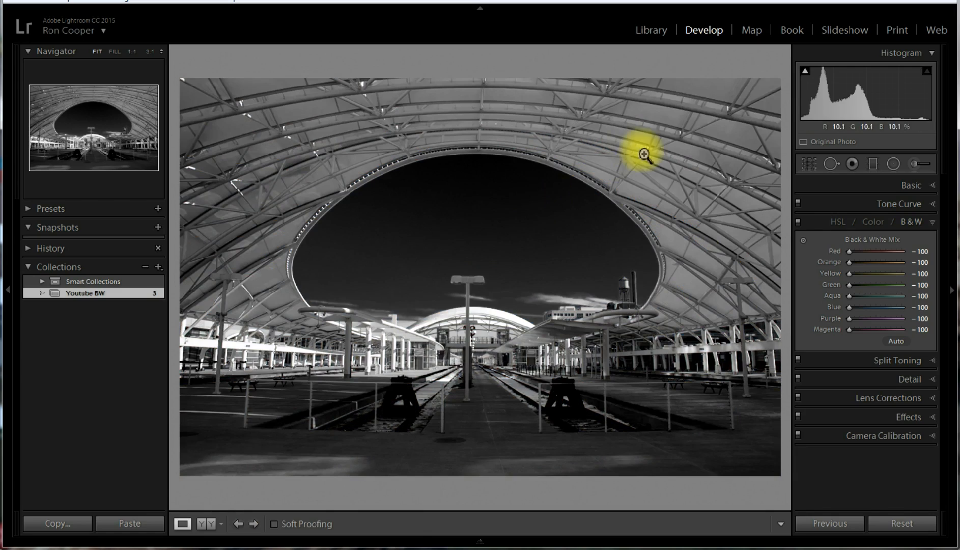